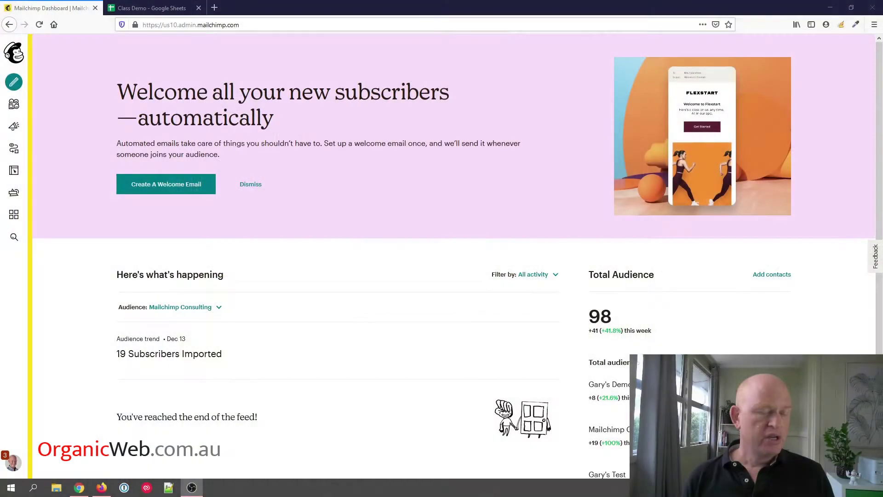
Go from the Audience section to the full list of all five audiences.
left_click(15, 105)
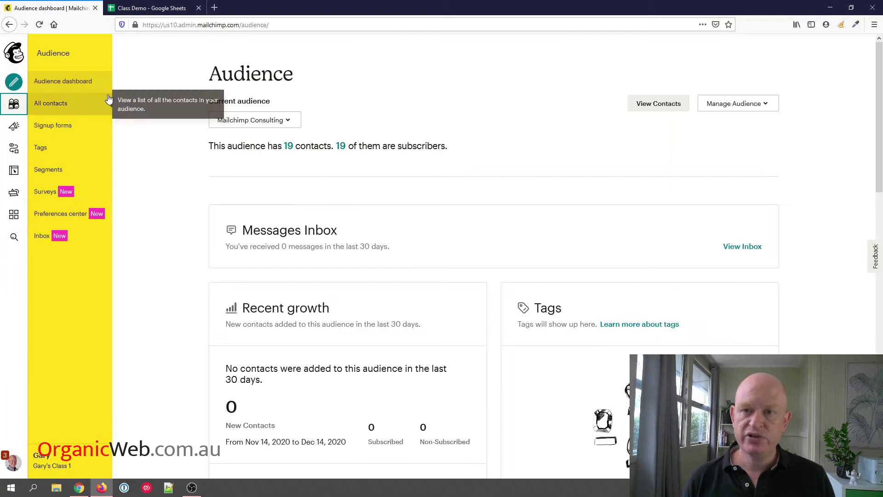
left_click(233, 127)
left_click(234, 274)
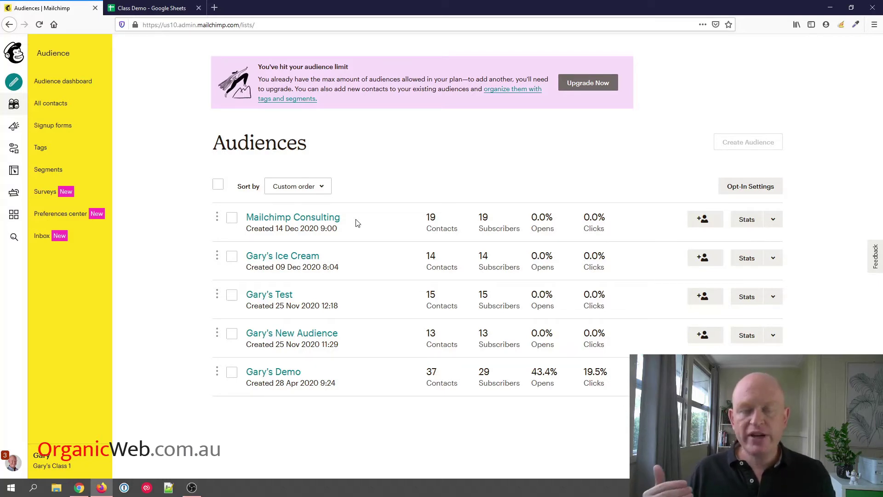
Open the Mailchimp Consulting audience's contacts and look through the Manage contacts options.
left_click(332, 219)
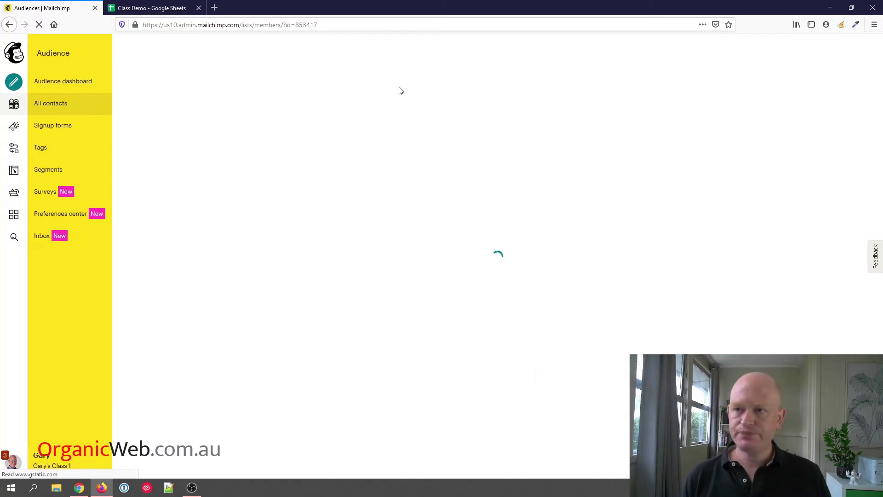
scroll(374, 163, "down", 2)
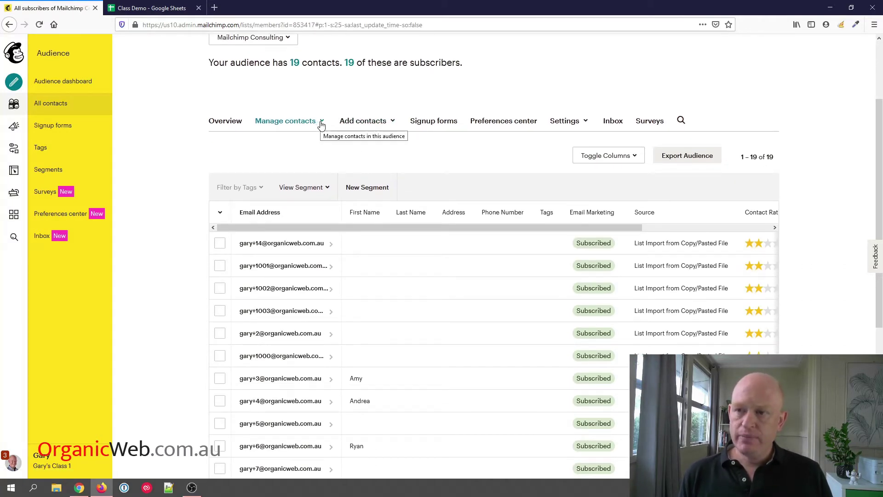
left_click(321, 124)
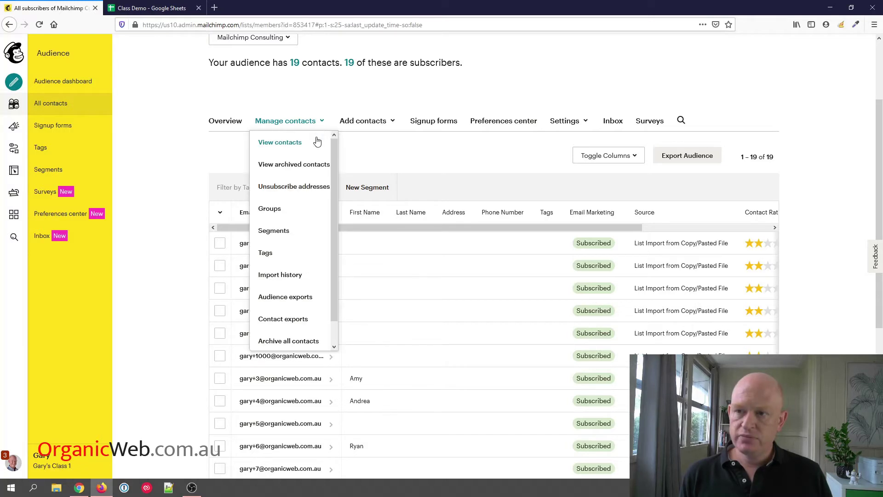
left_click(307, 166)
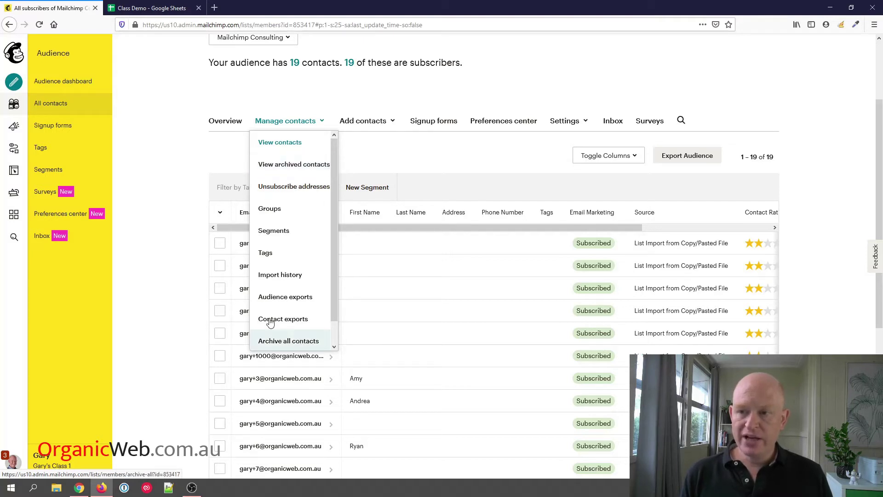
left_click(182, 204)
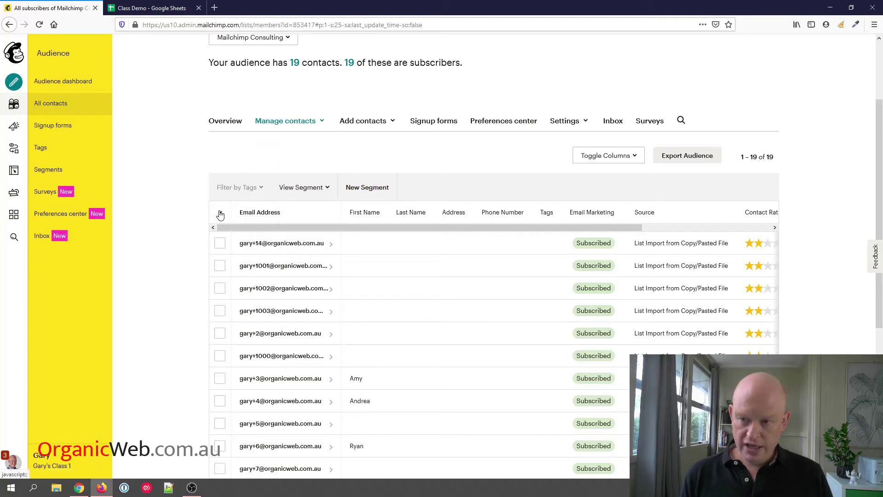
Tick the first three contacts and review the bulk Actions available for them.
left_click(220, 243)
left_click(219, 265)
left_click(219, 290)
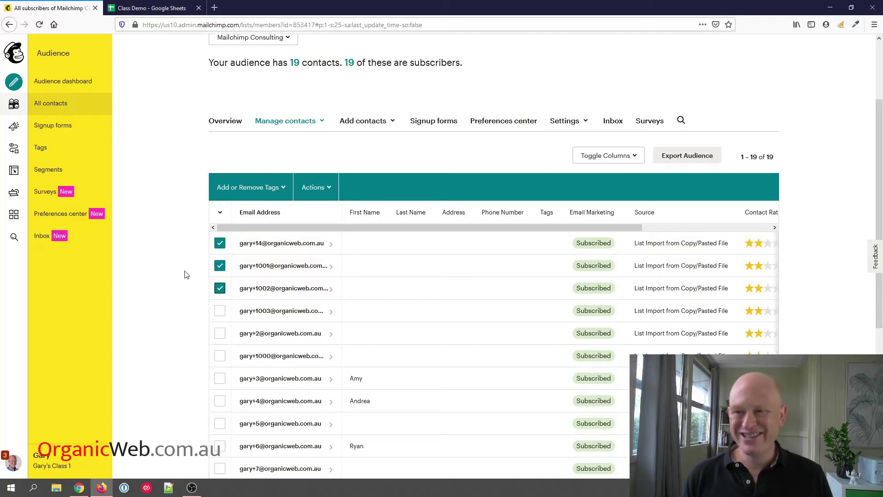
left_click(316, 190)
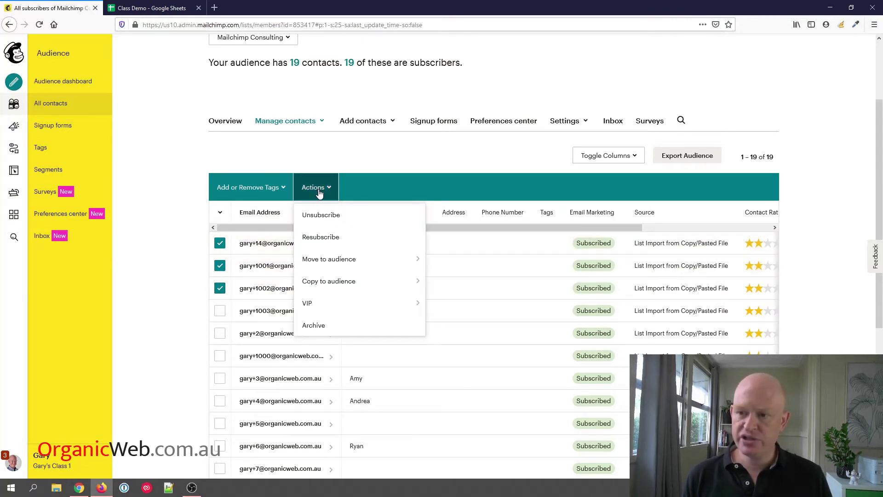
left_click(351, 159)
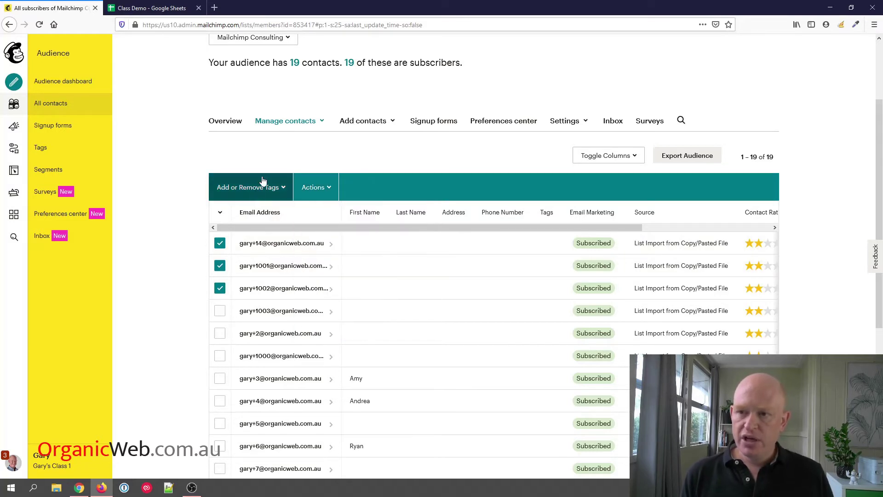
left_click(323, 123)
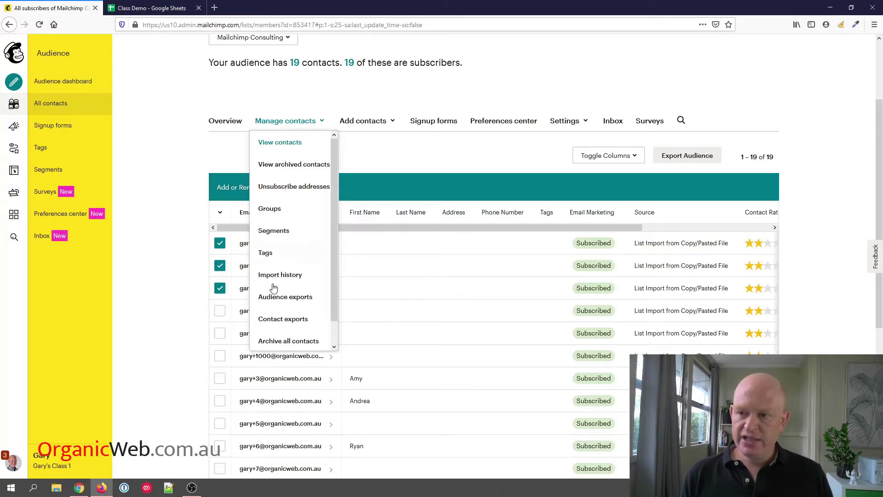
Archive all 19 Mailchimp Consulting contacts, confirming with ARCHIVE.
left_click(280, 343)
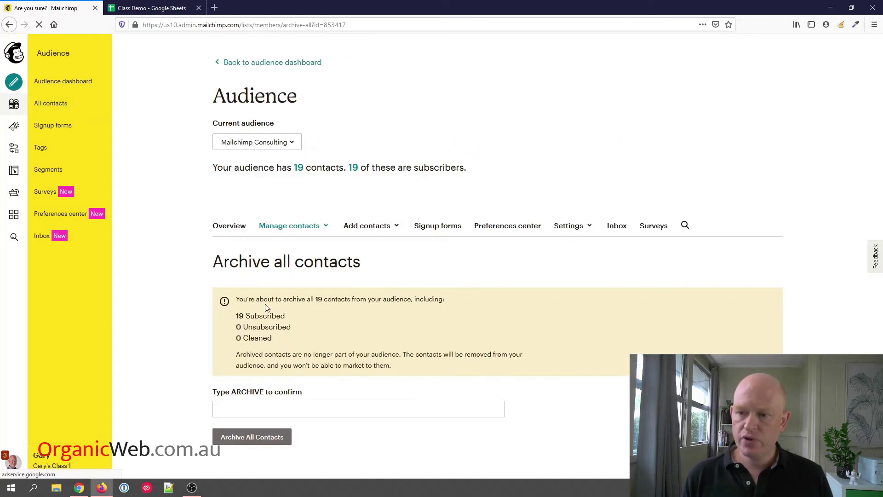
left_click(393, 402)
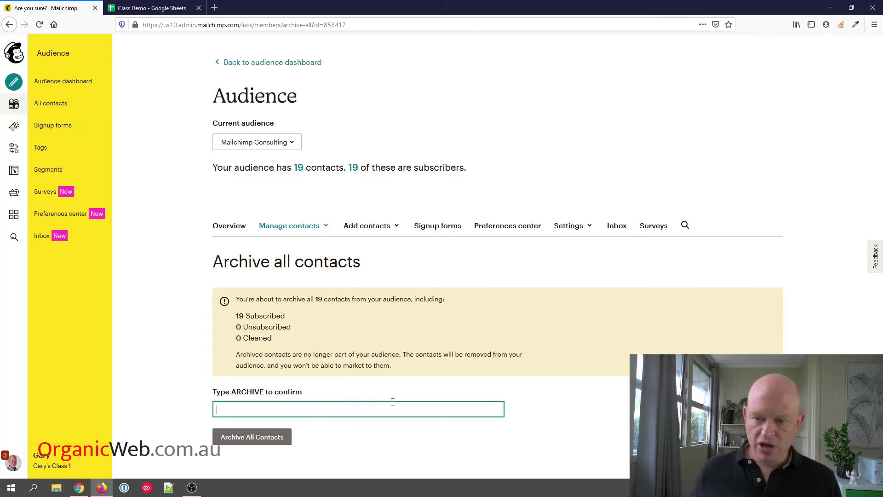
type("A")
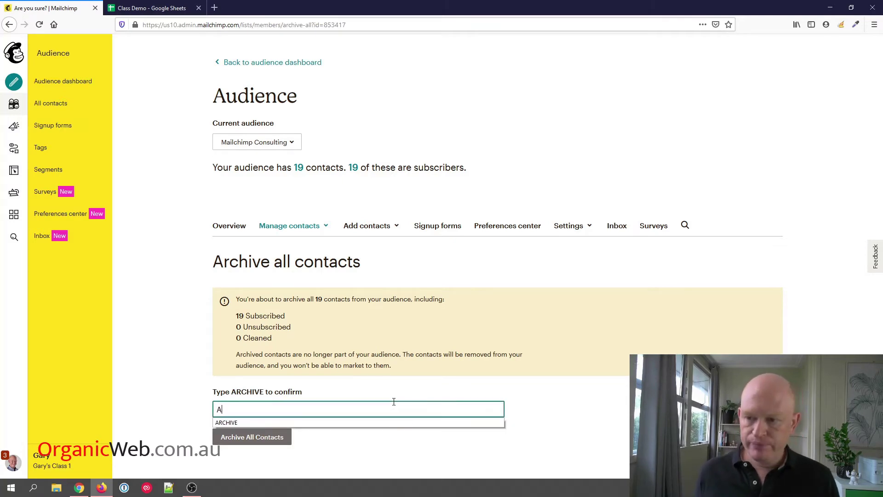
left_click(381, 423)
left_click(251, 436)
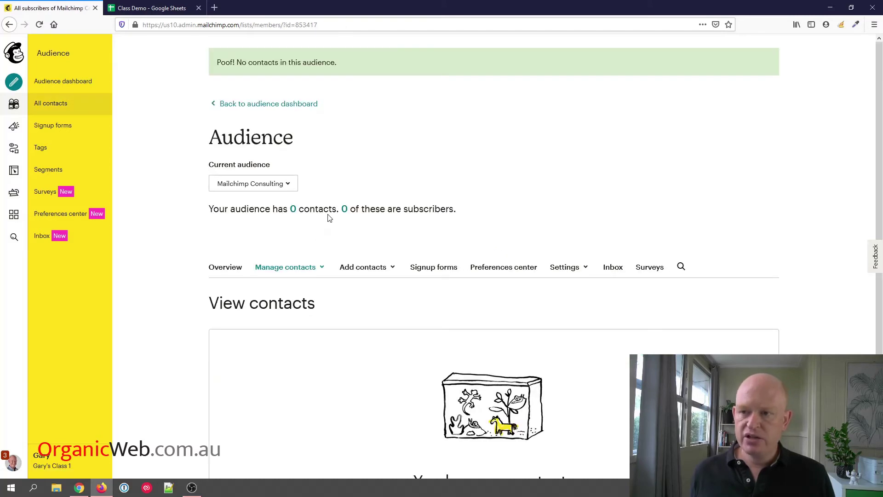
scroll(352, 180, "down", 2)
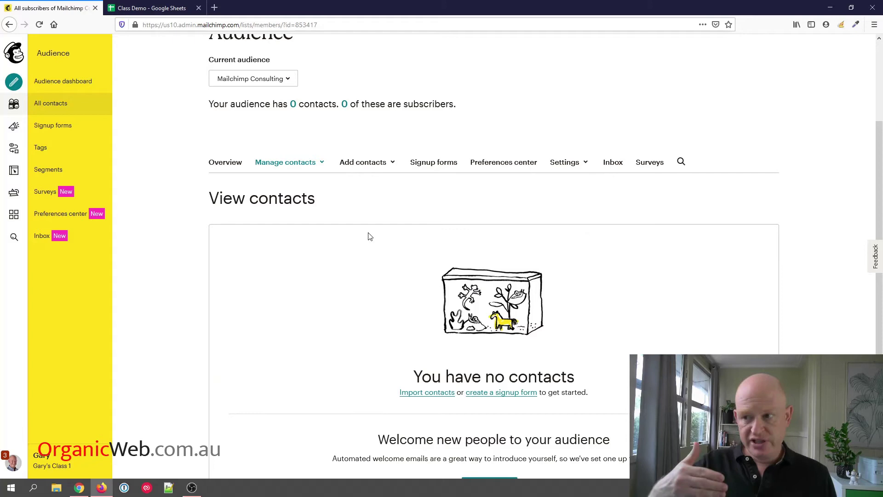
View the audience's archived contacts, check the empty current list, then reload the archived list.
left_click(323, 166)
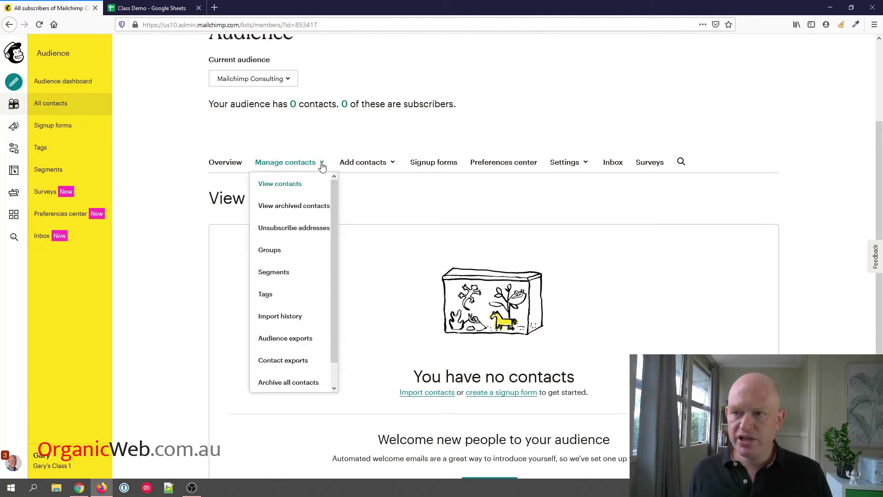
left_click(279, 207)
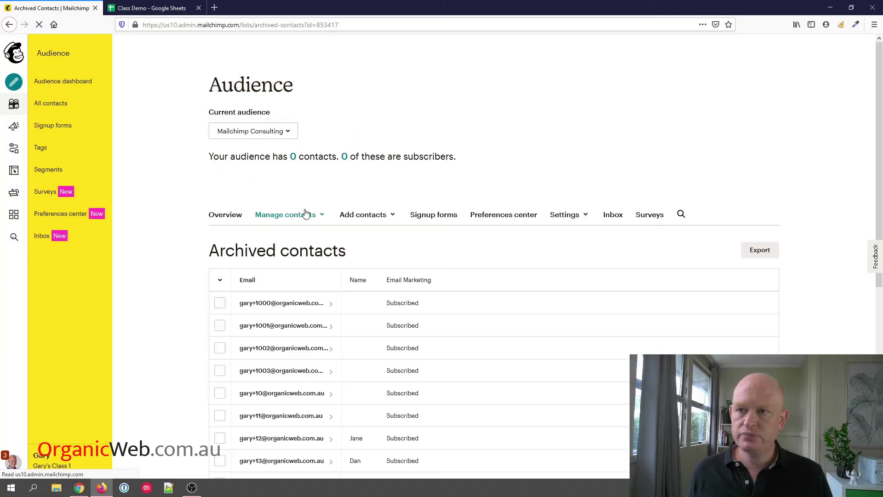
scroll(335, 221, "down", 2)
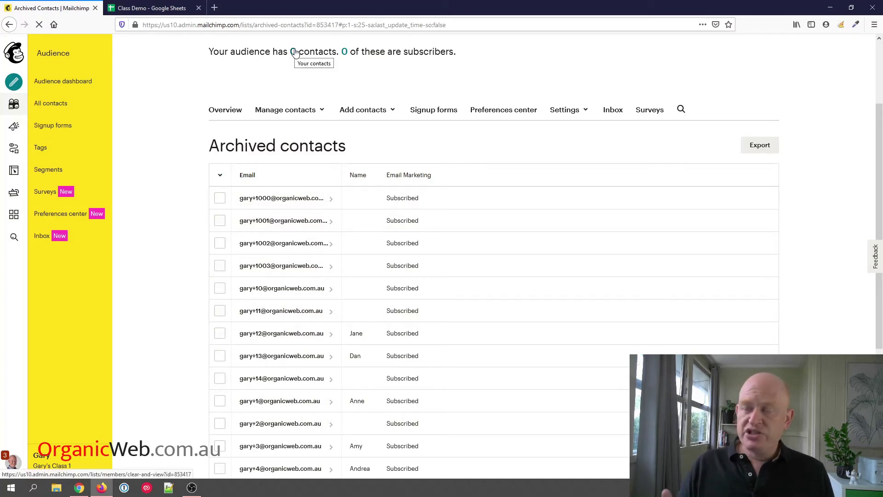
left_click(295, 52)
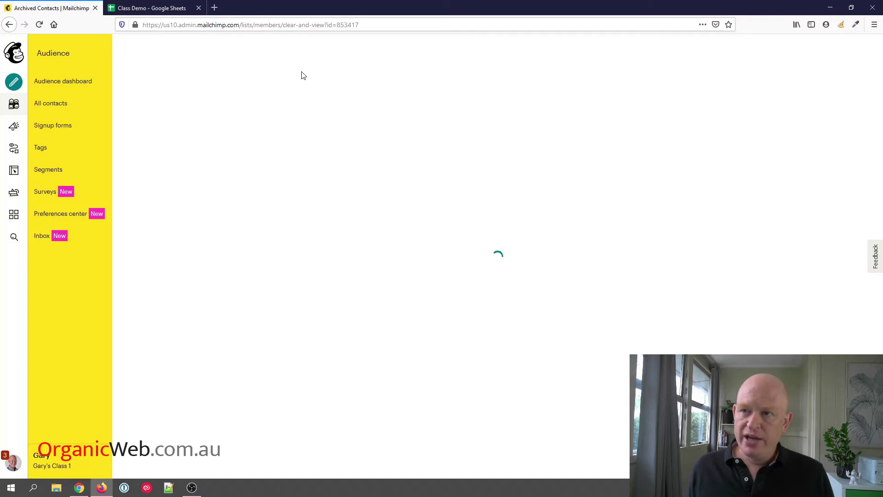
scroll(338, 115, "down", 3)
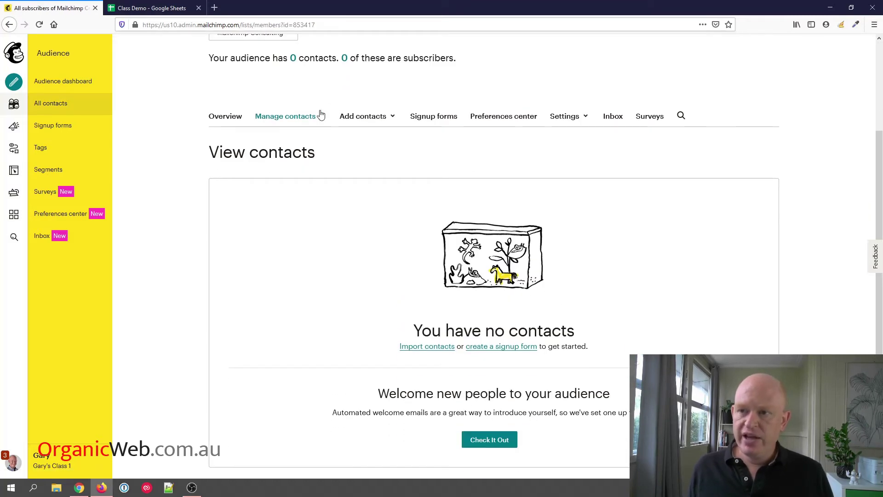
left_click(321, 118)
left_click(302, 162)
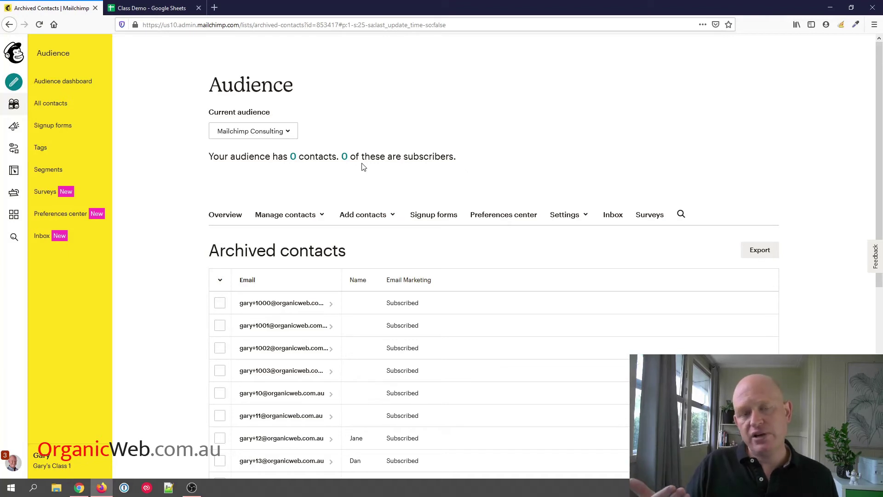
key("F5")
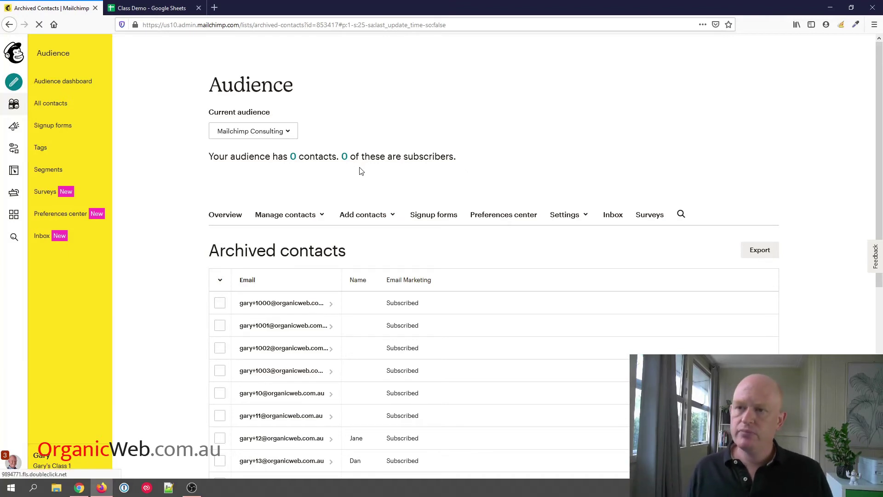
scroll(322, 199, "down", 1)
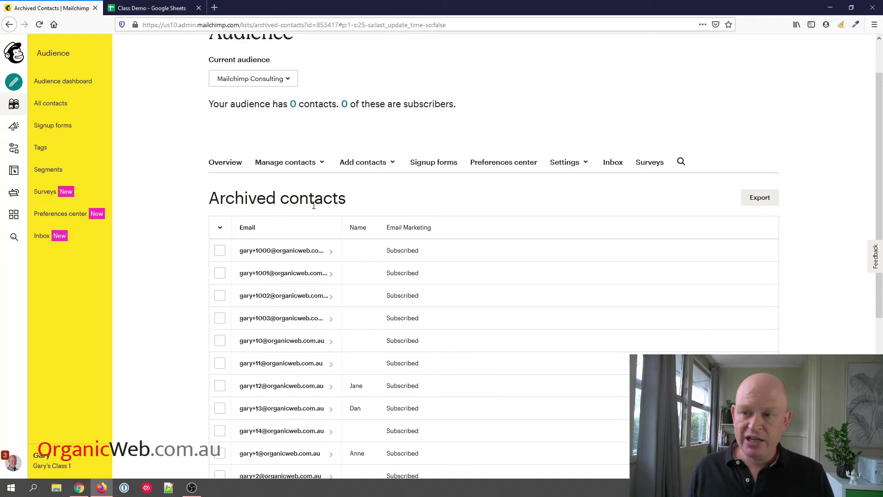
Select all visible archived contacts and unarchive them, returning the audience to 19 contacts.
left_click(320, 170)
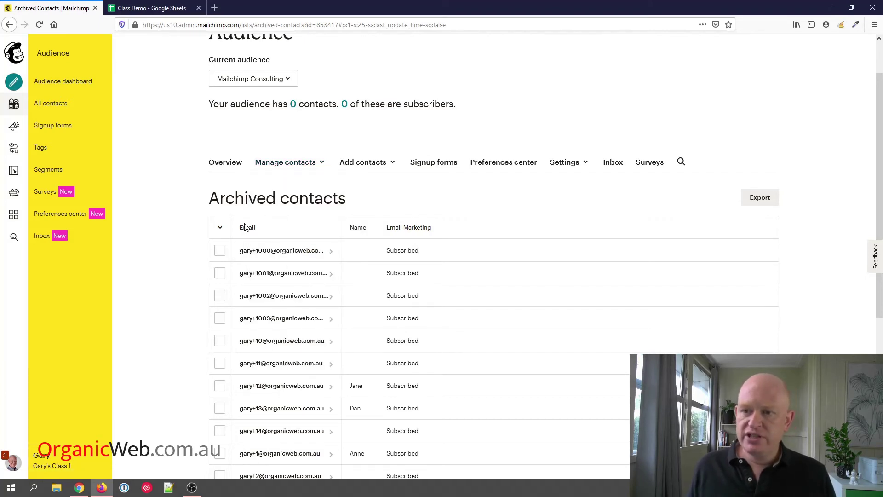
left_click(222, 227)
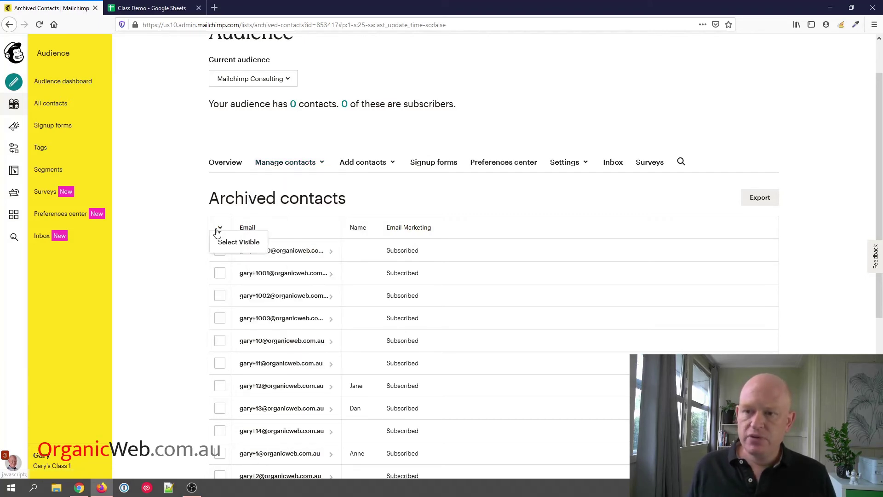
left_click(238, 242)
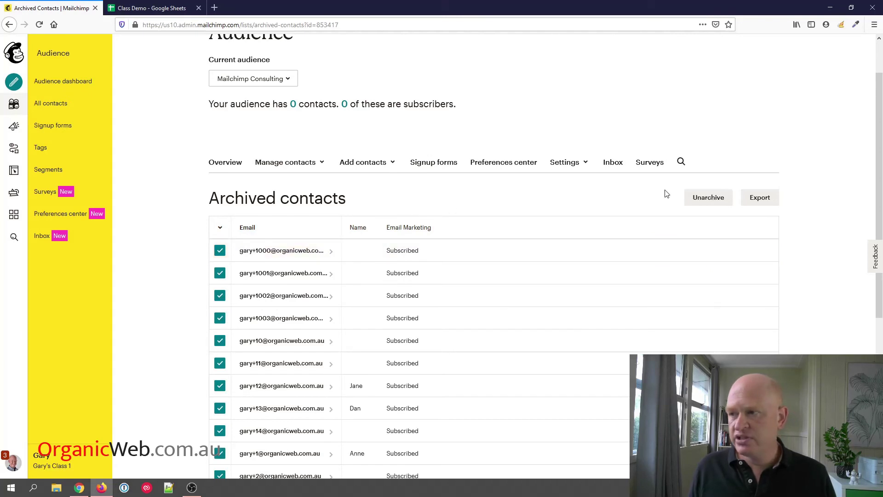
left_click(717, 198)
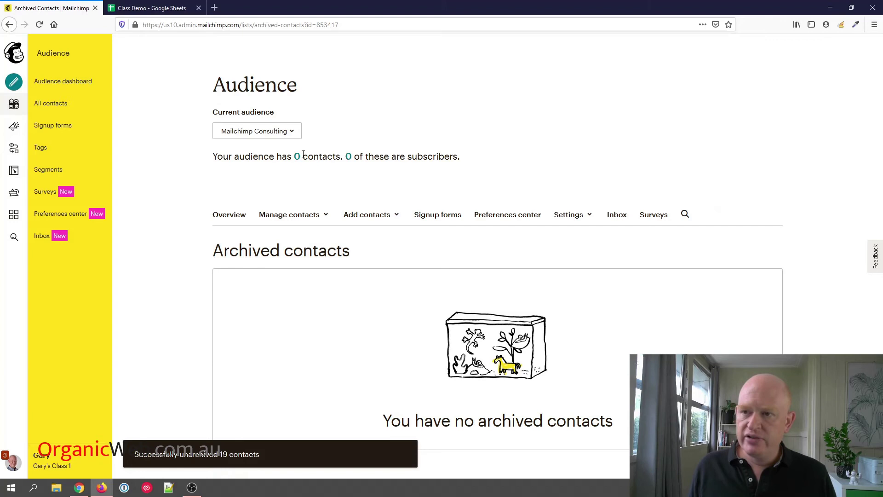
left_click(297, 157)
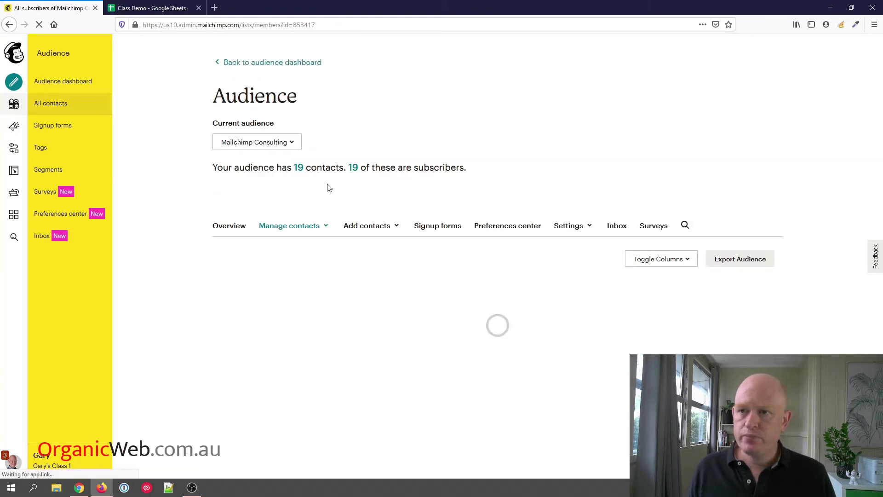
Review the restored contacts and switch back to the overview of all five audiences.
scroll(329, 188, "down", 3)
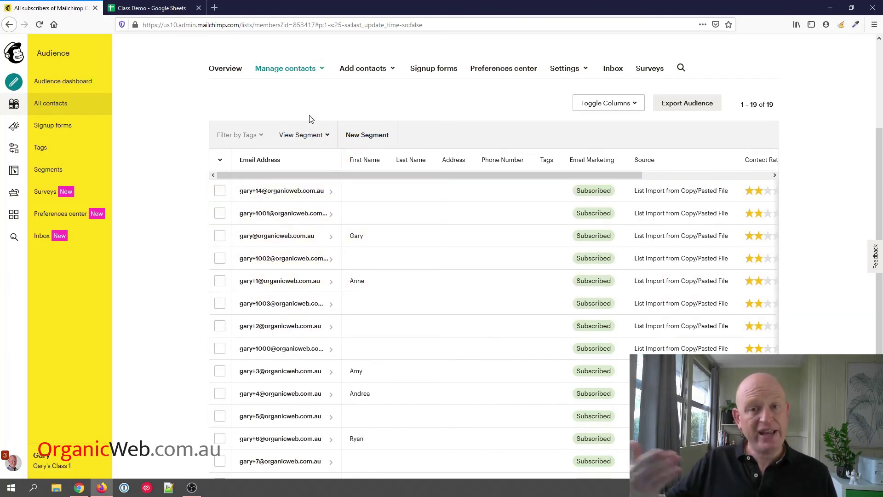
scroll(201, 129, "up", 2)
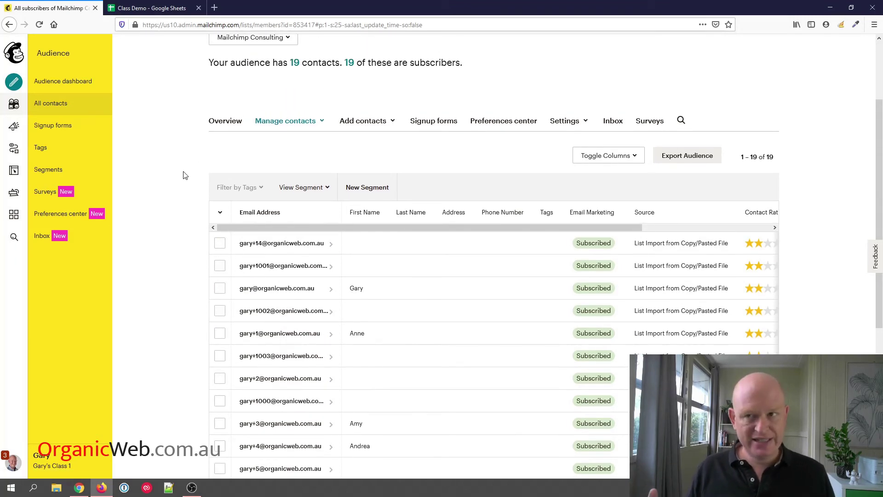
scroll(203, 101, "up", 4)
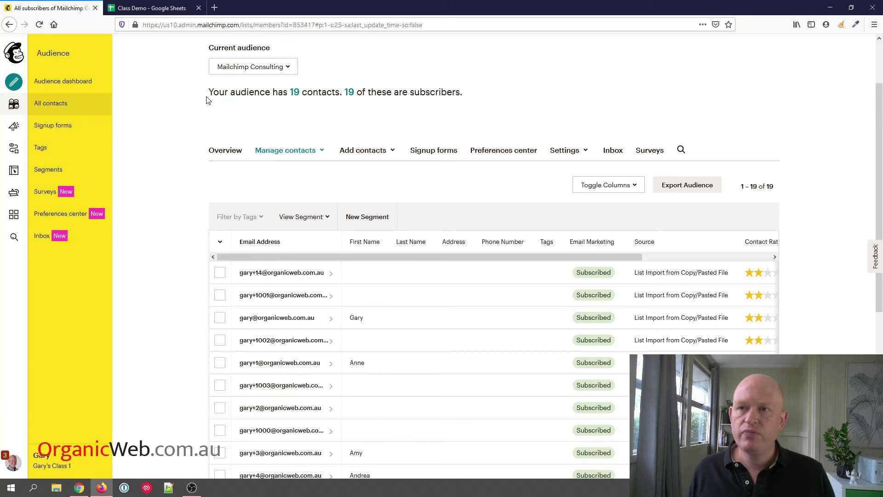
left_click(280, 143)
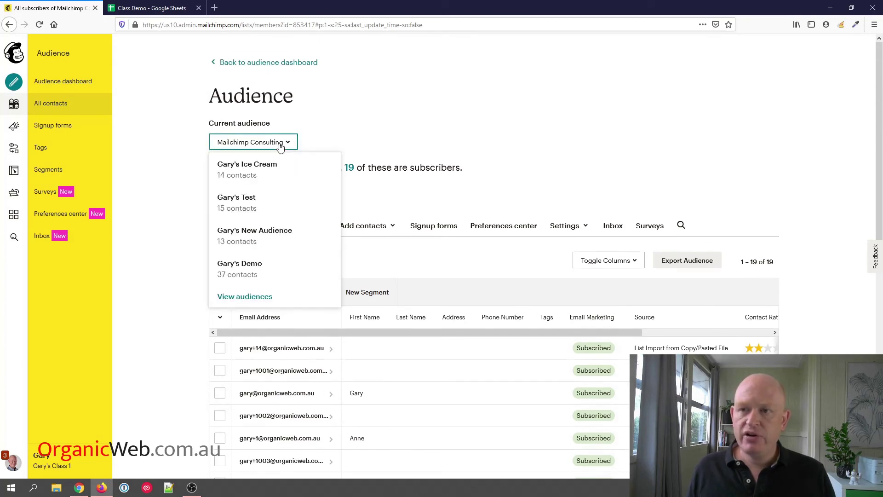
left_click(265, 297)
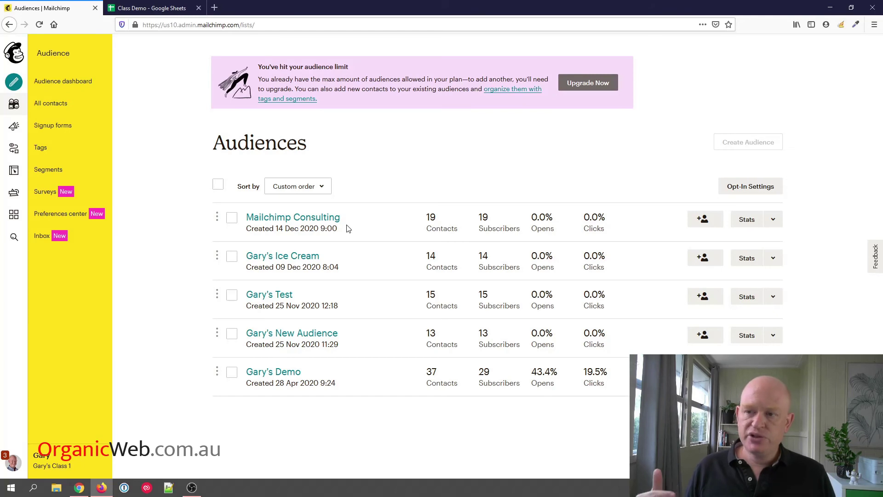
Select Mailchimp Consulting and delete the audience, confirming with DELETE.
left_click(233, 219)
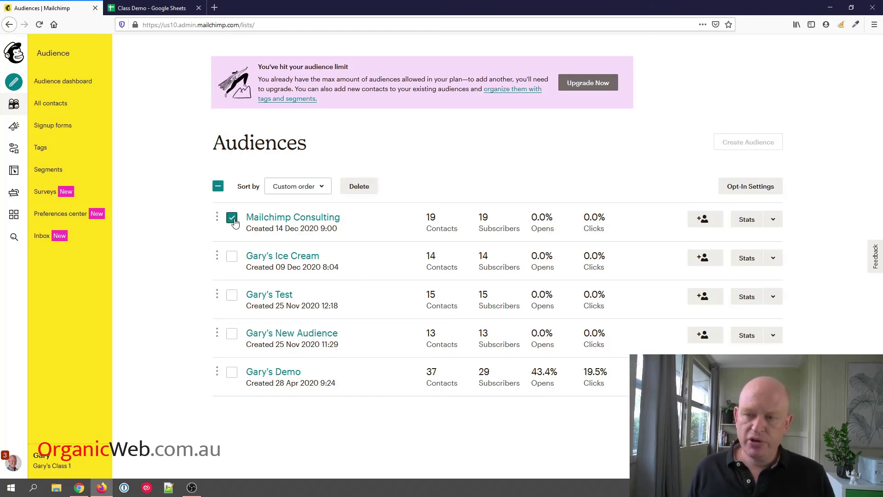
left_click(360, 187)
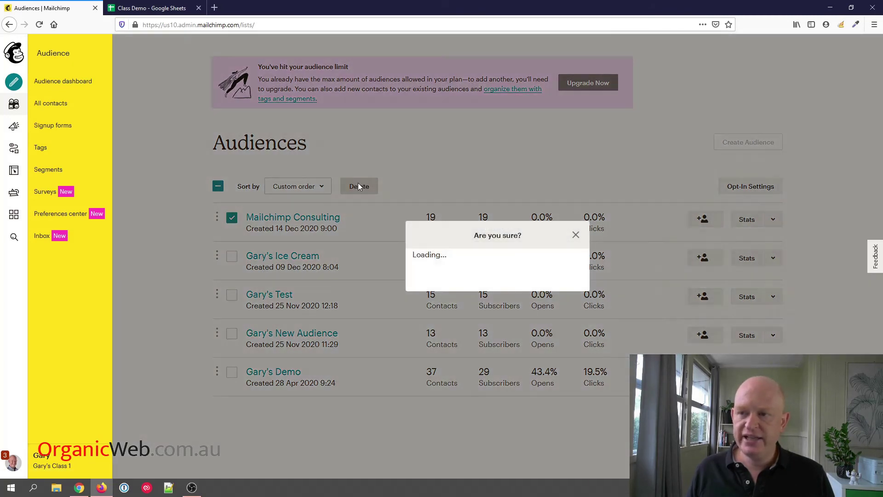
scroll(419, 222, "down", 1)
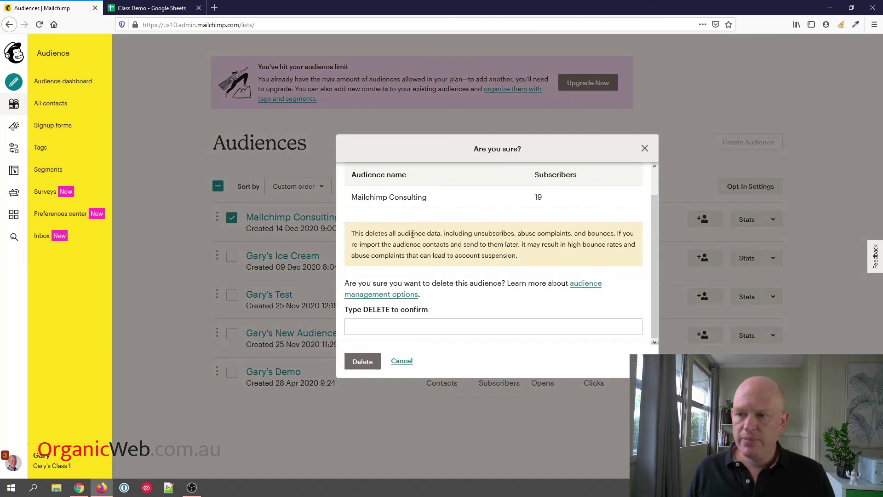
left_click(423, 334)
type("DELETE")
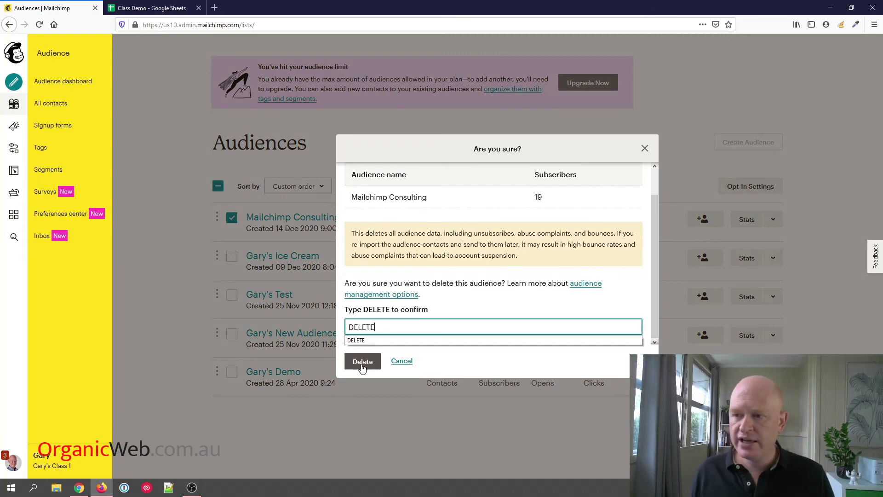
left_click(363, 362)
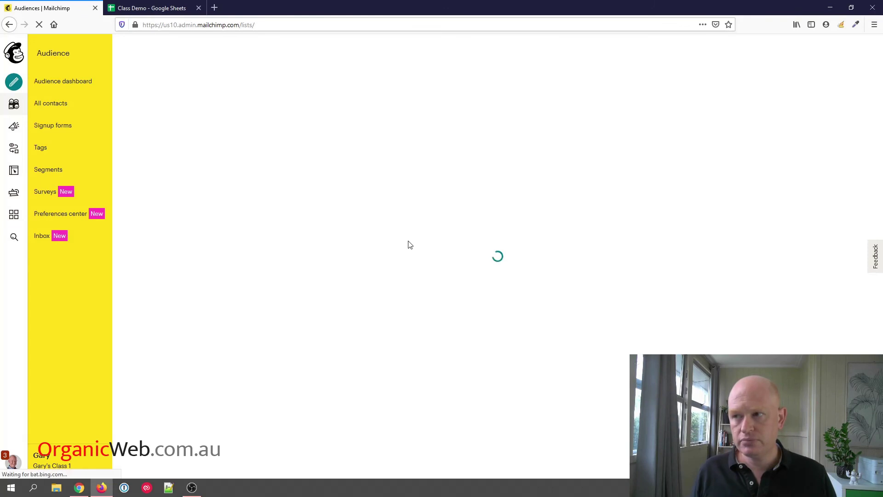